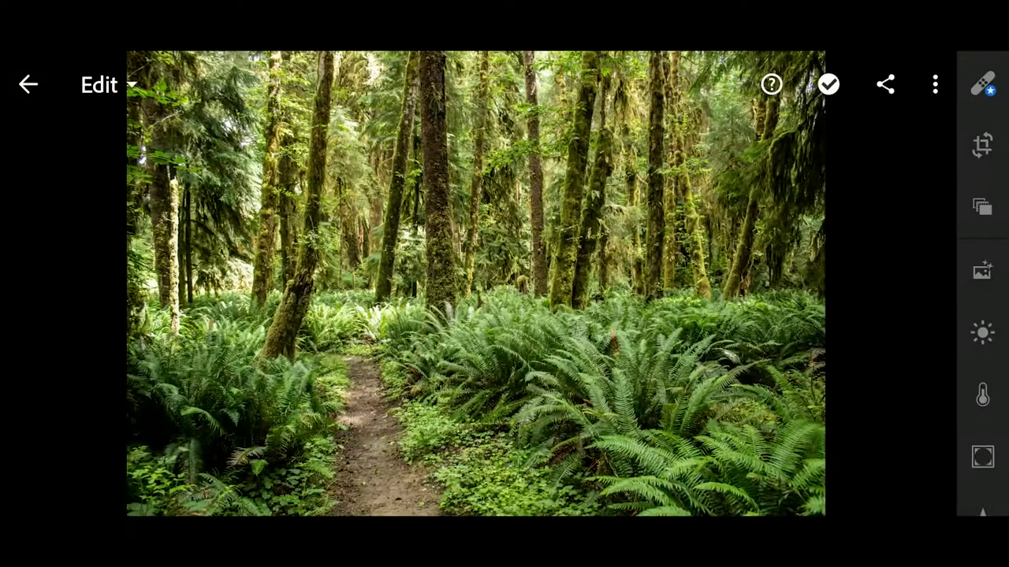
In the Light panel, set Contrast to 15, Highlights to -30 and Shadows to -20.
click(982, 332)
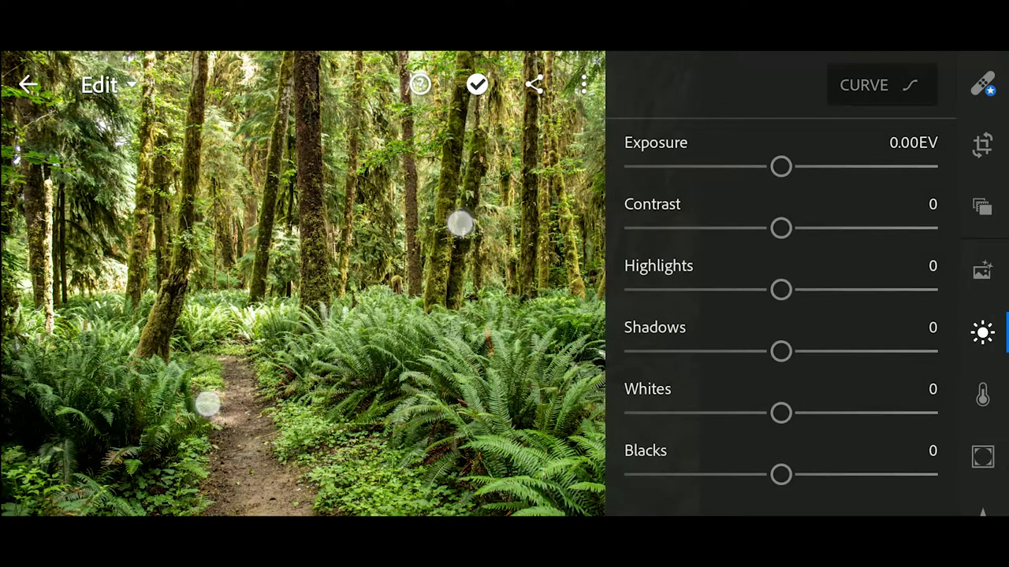
scroll(331, 315, down, 3)
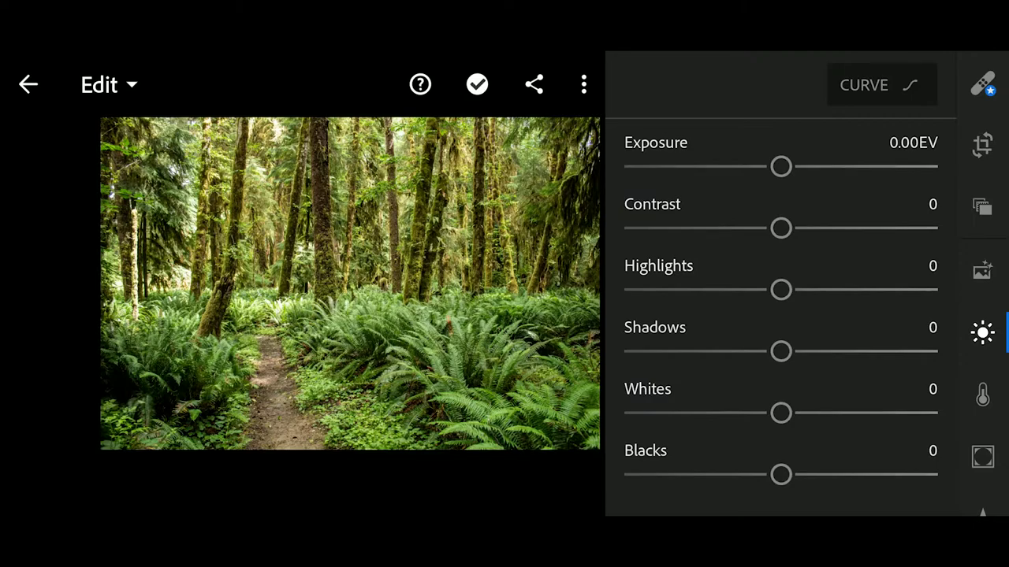
mouse_move(781, 227)
mouse_down()
mouse_move(807, 236)
mouse_move(796, 243)
mouse_up()
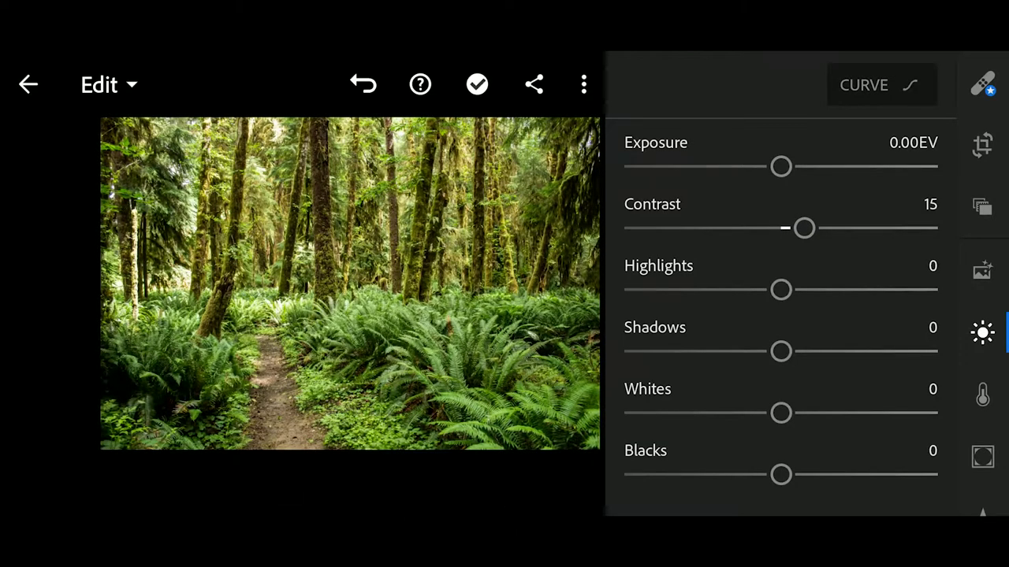
drag(774, 296, 714, 308)
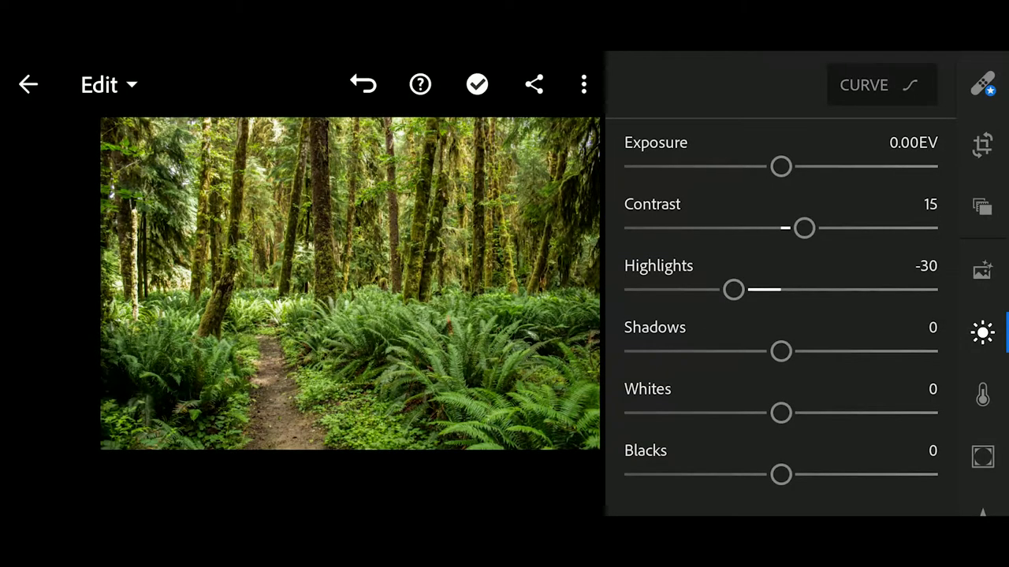
drag(780, 353, 748, 358)
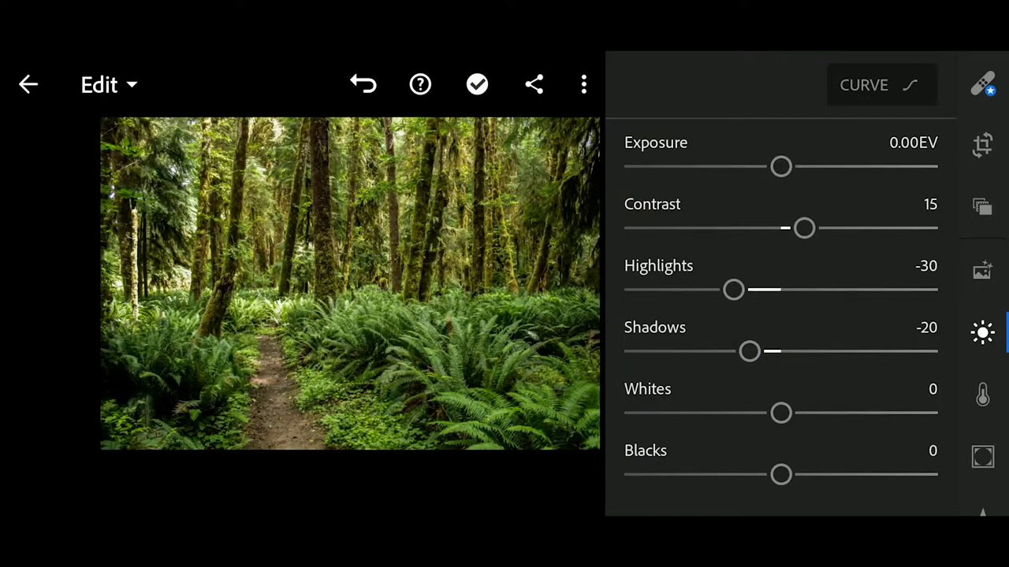
Raise the RGB tone curve's black point to fade the darkest shadows.
click(875, 84)
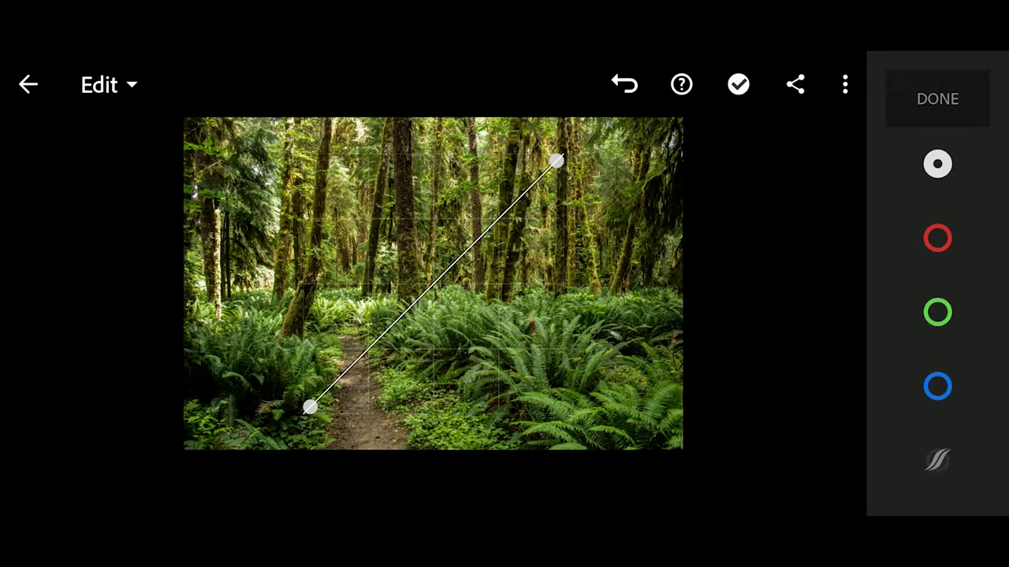
click(937, 163)
drag(310, 407, 338, 380)
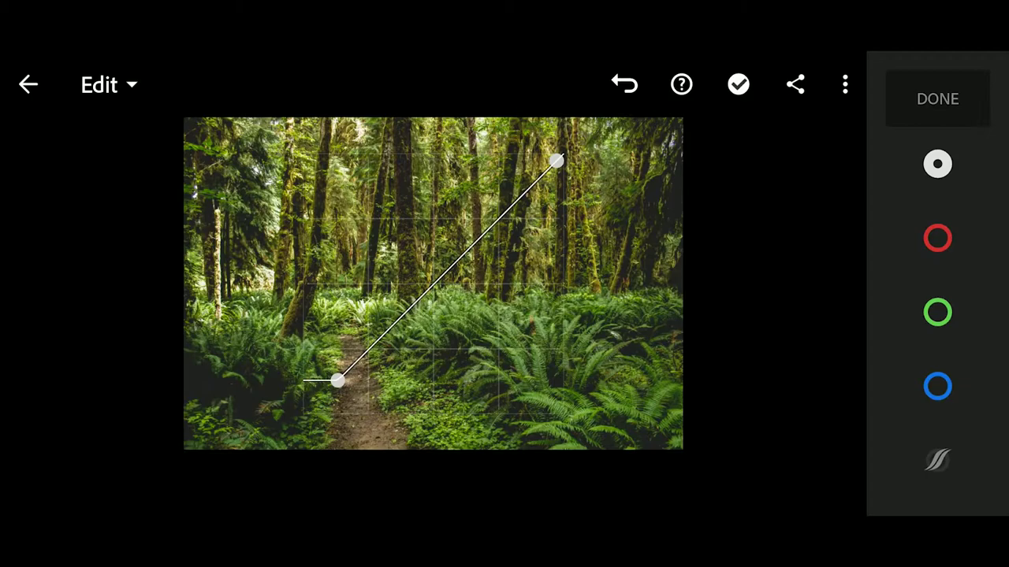
click(937, 99)
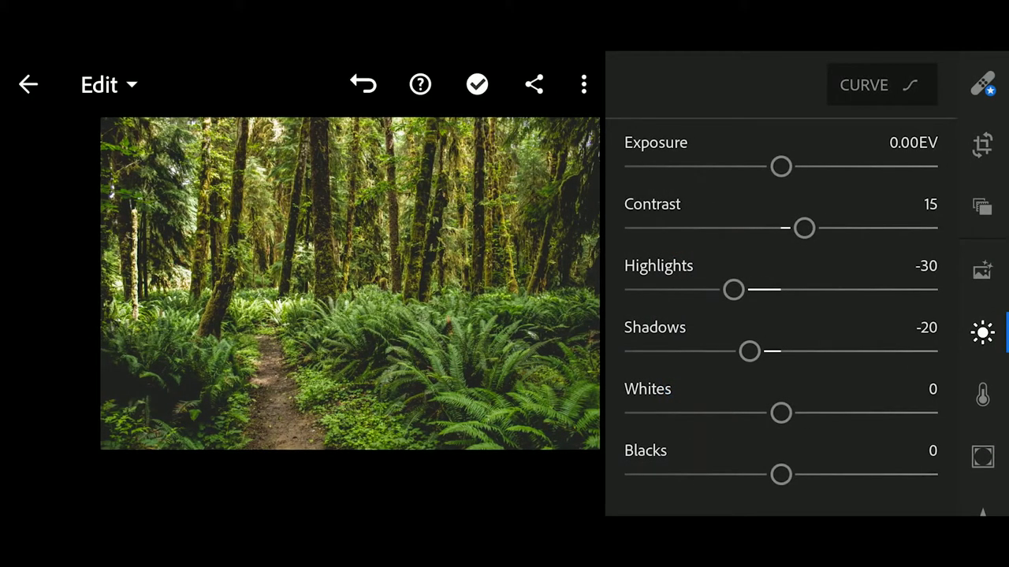
Compare the edit against the original photo, then bring up the Color adjustments.
click(453, 415)
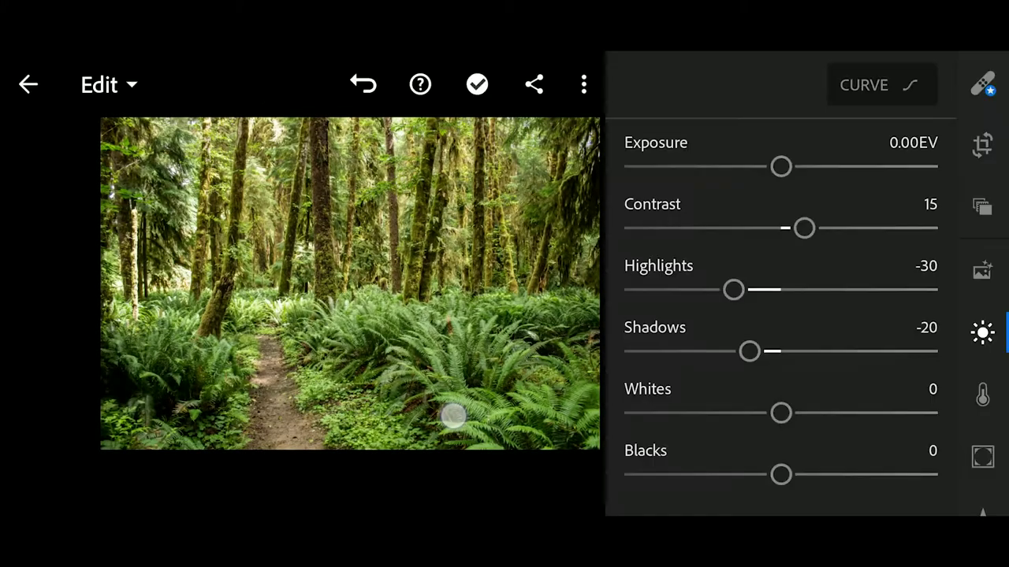
click(453, 416)
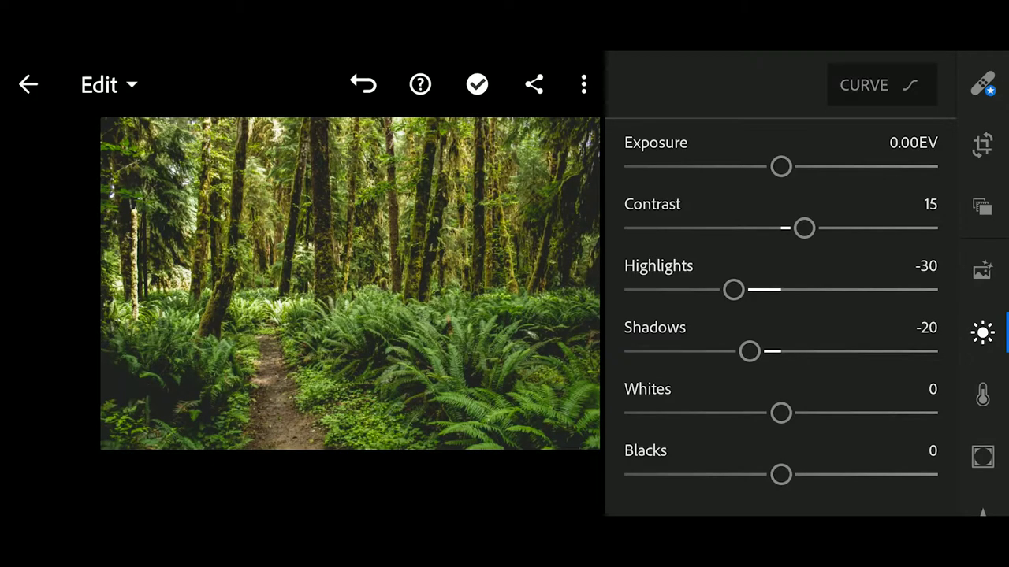
click(982, 394)
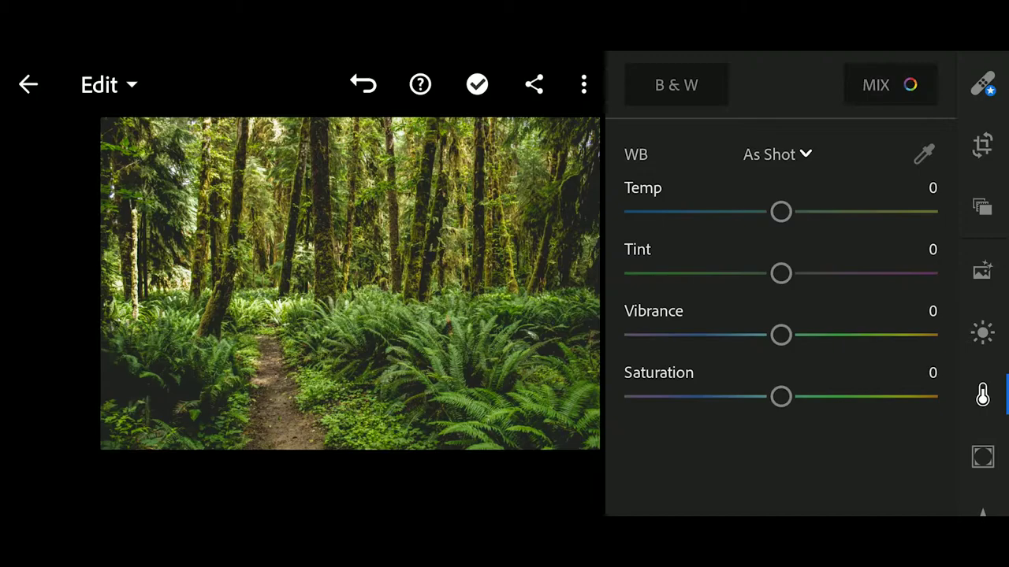
In Color Mix, set greens to hue 51 and saturation -60, then switch to yellows.
click(889, 85)
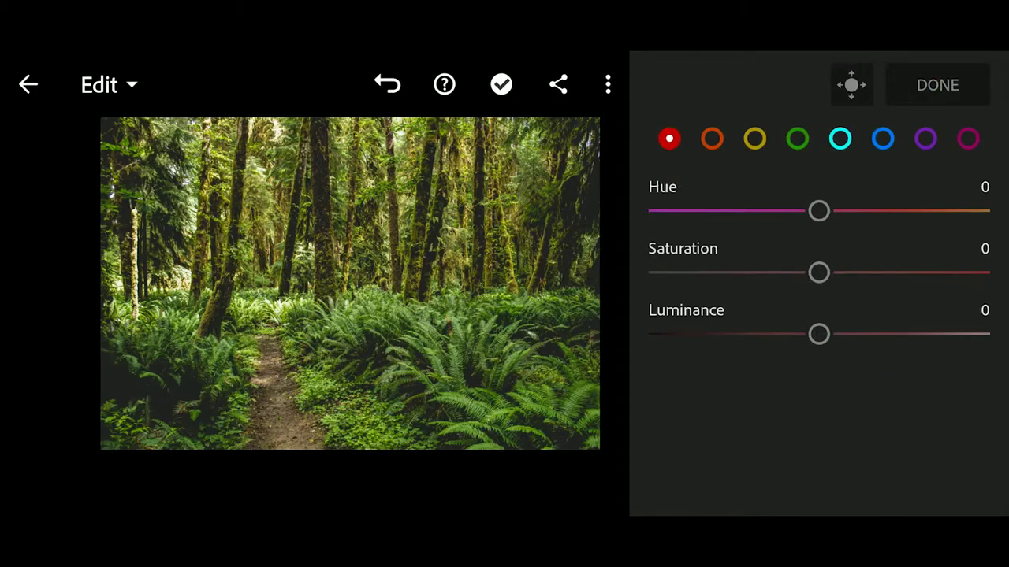
click(797, 139)
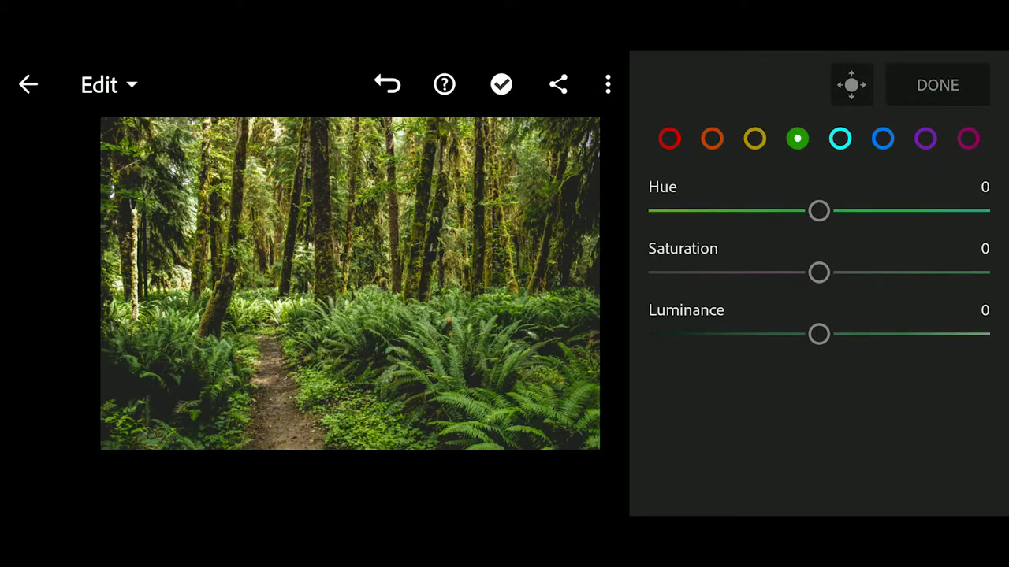
drag(819, 210, 879, 212)
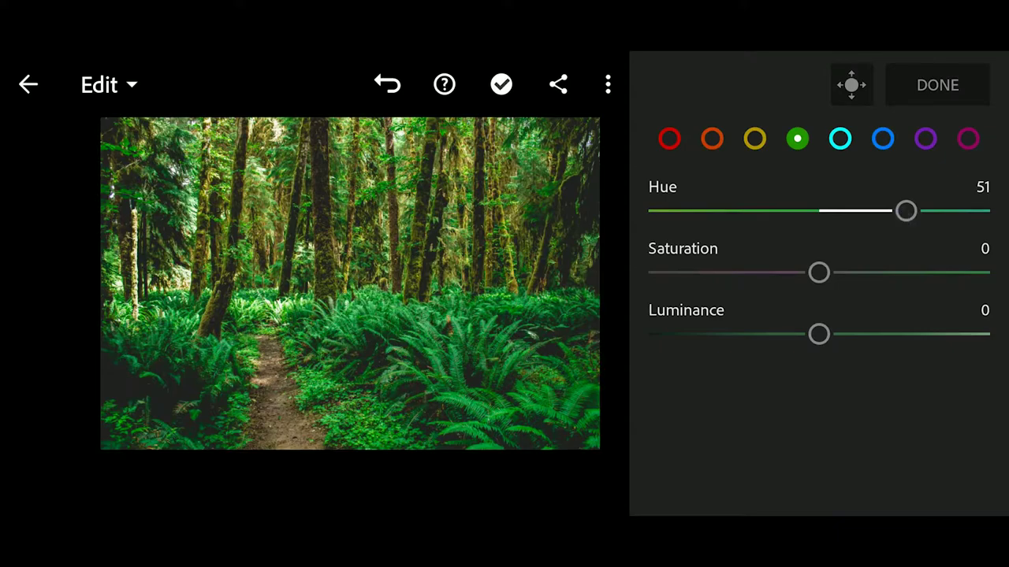
drag(815, 284, 692, 295)
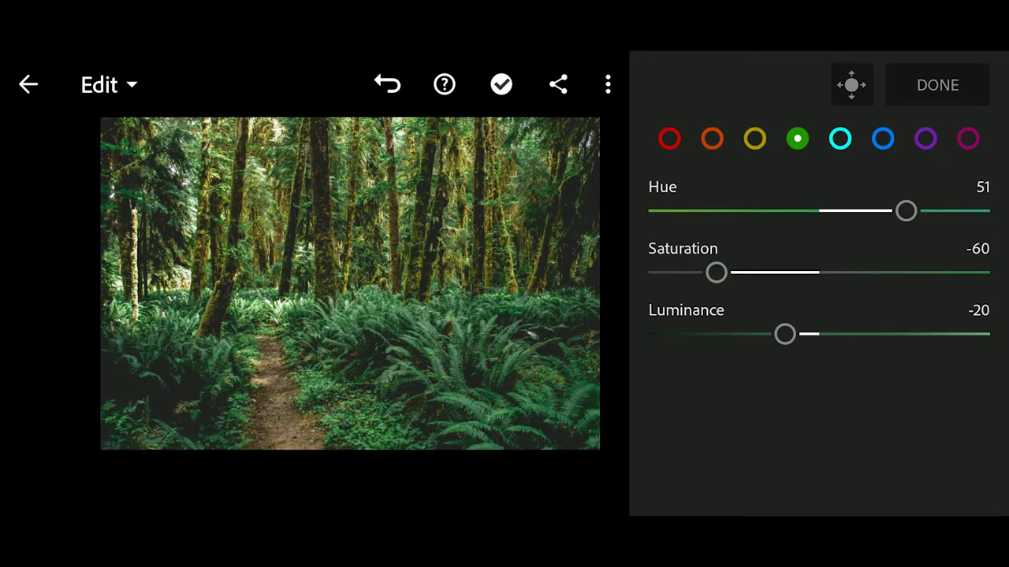
click(754, 139)
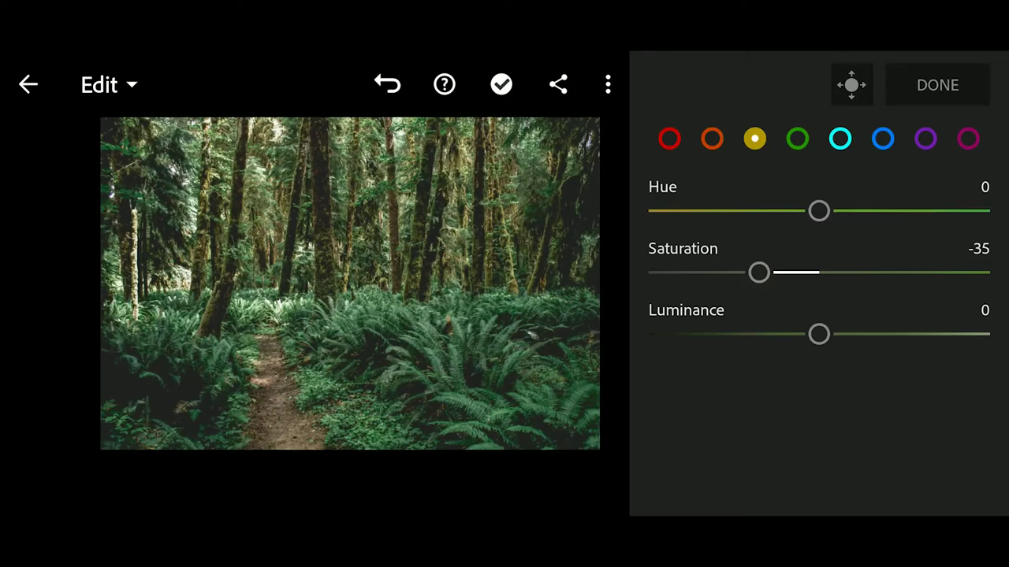
In the Effects panel, set Clarity to 20, Dehaze to 60 and Vignette to -25.
click(937, 84)
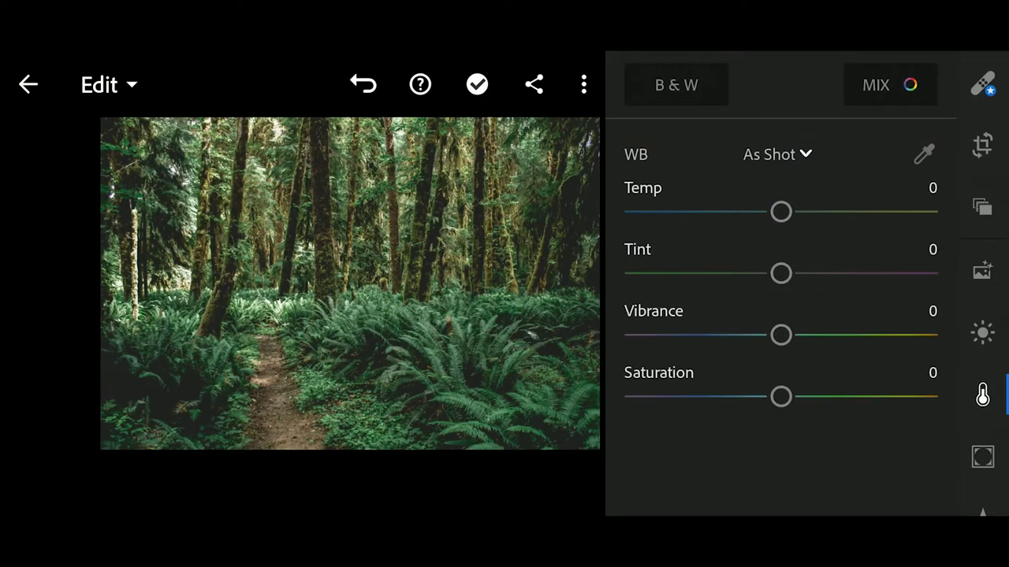
drag(978, 346, 969, 248)
click(979, 355)
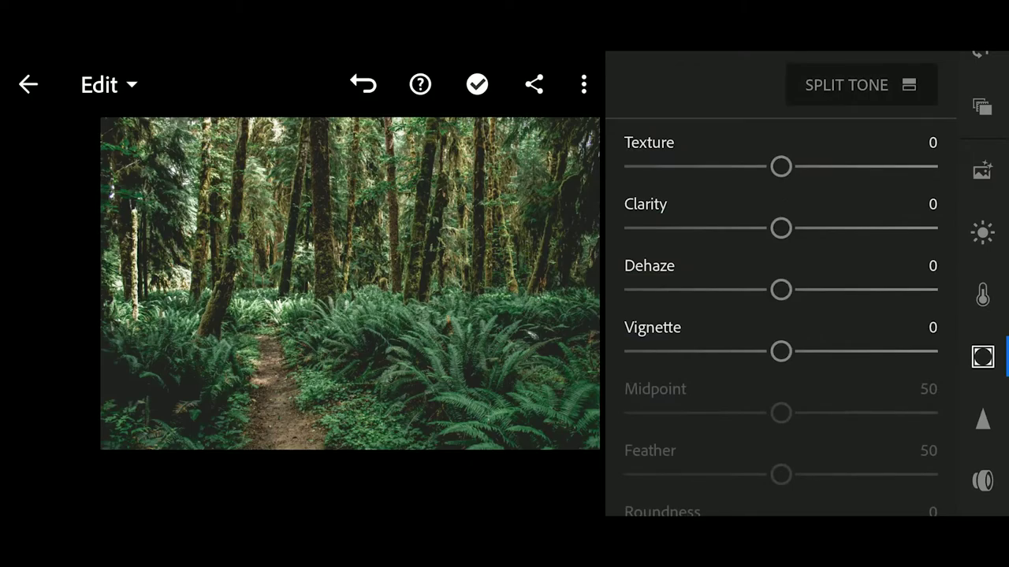
drag(780, 228, 816, 236)
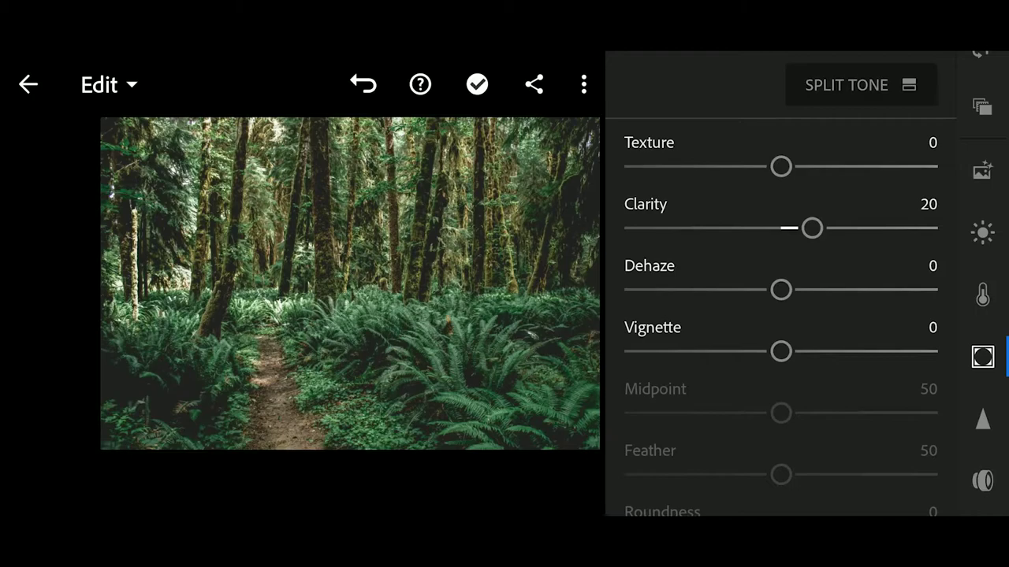
mouse_move(780, 289)
mouse_down()
mouse_move(888, 292)
mouse_move(874, 292)
mouse_up()
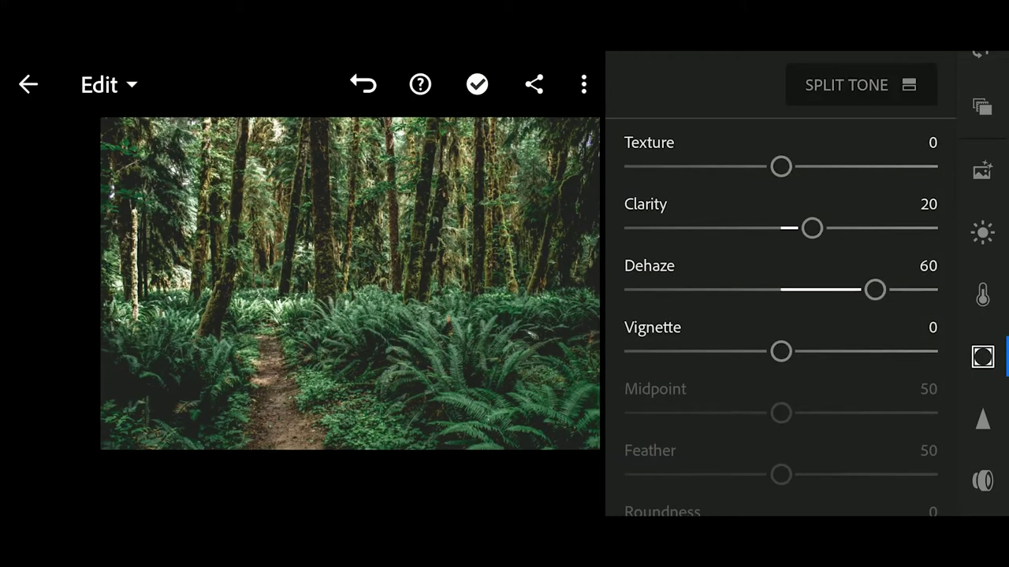
drag(781, 352, 721, 361)
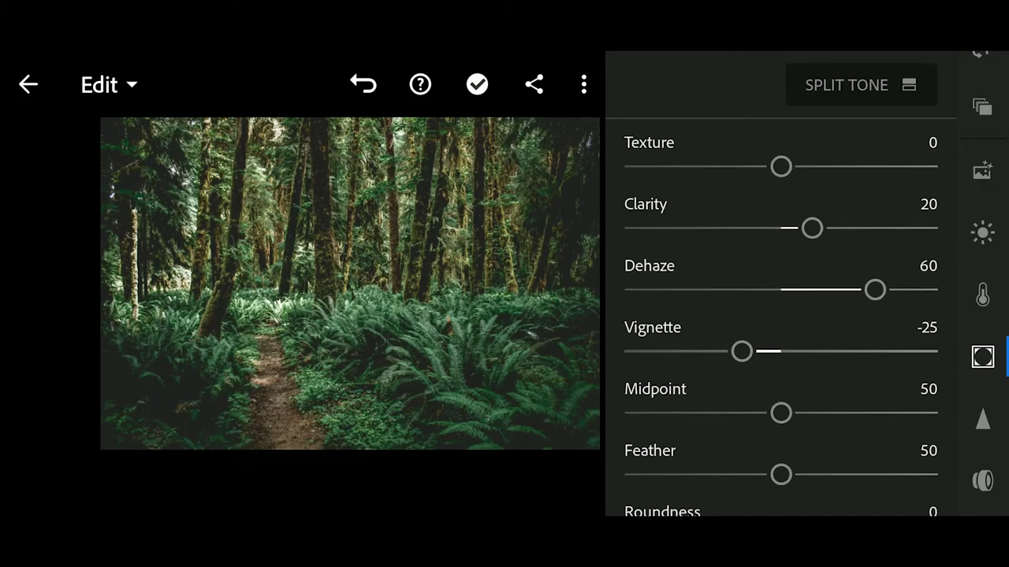
Tint the shadows blue in Split Tone with hue 225 and saturation 24.
click(856, 89)
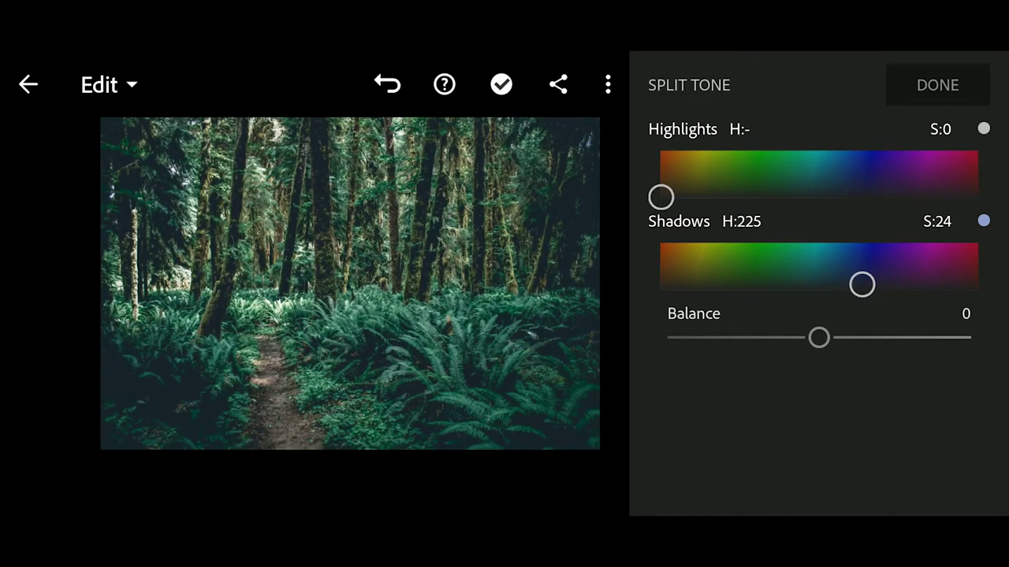
click(937, 84)
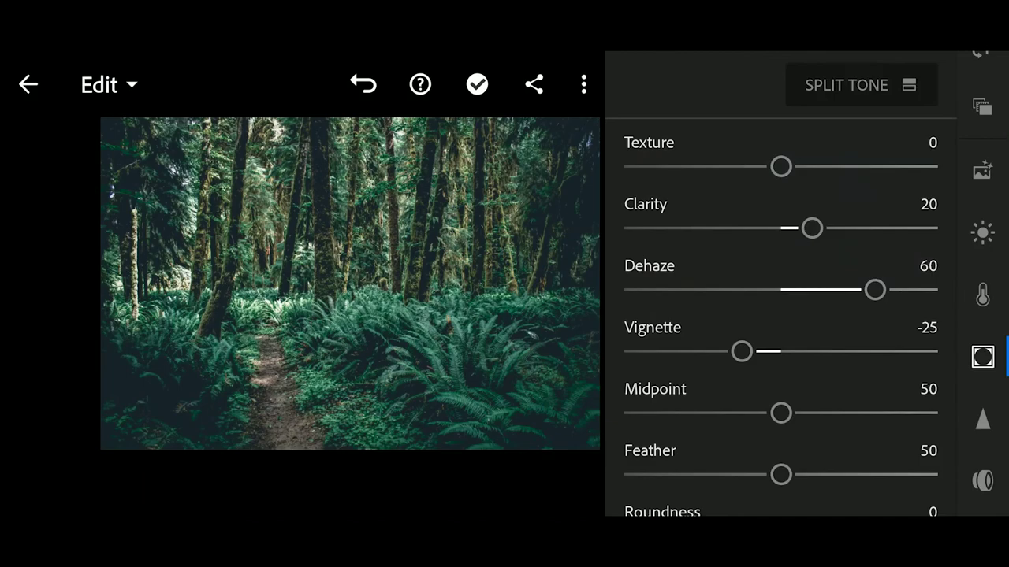